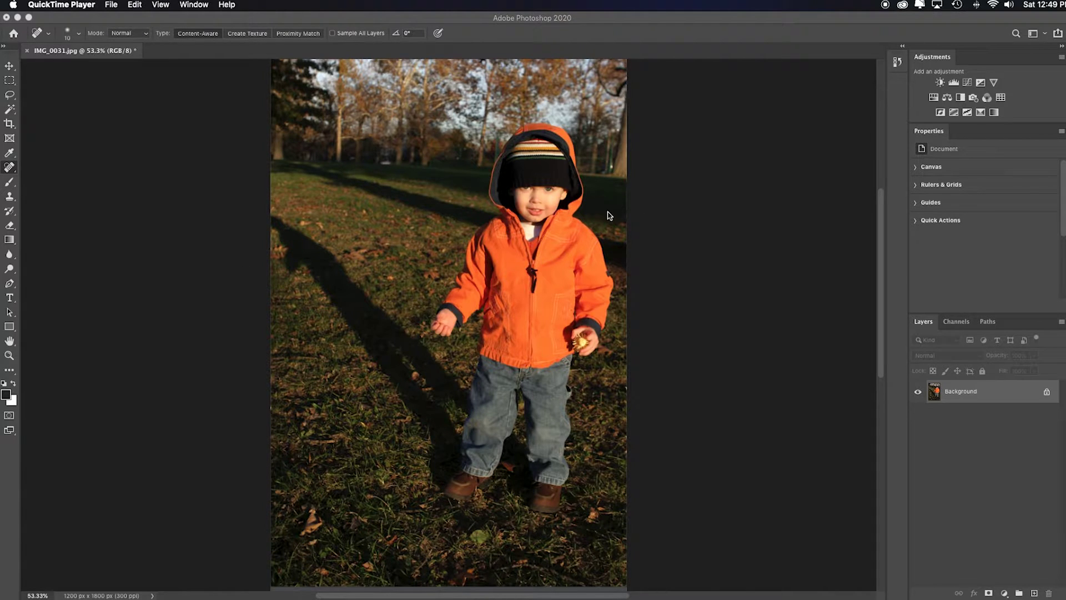
Add a Hue/Saturation adjustment layer and test the Saturation slider by draining and restoring colour.
{"action": "left_click", "coordinate": [934, 97]}
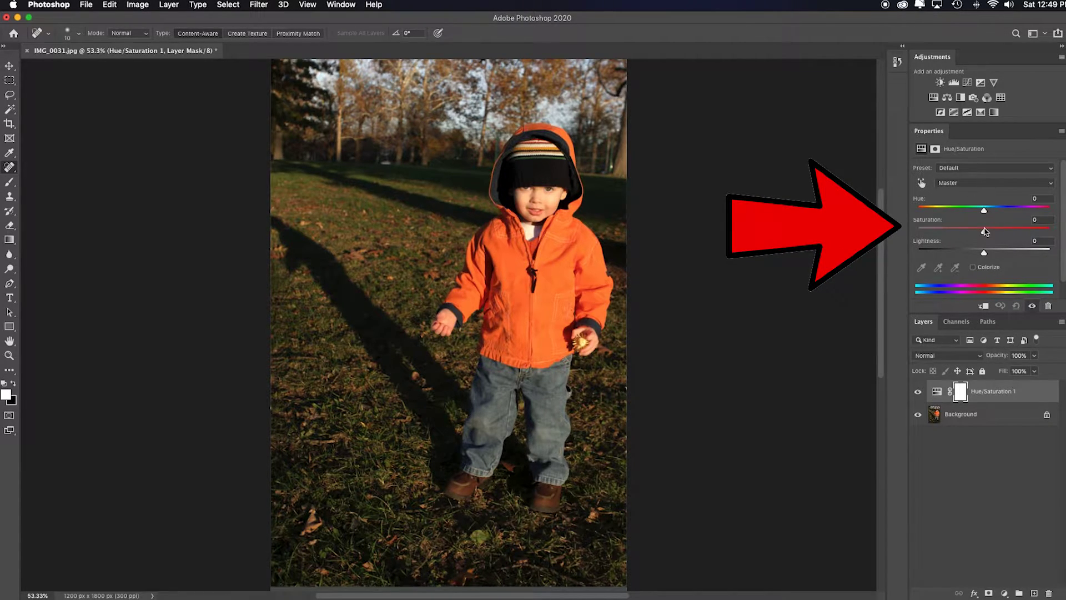
{"action": "left_click_drag", "start_coordinate": [984, 232], "coordinate": [890, 237]}
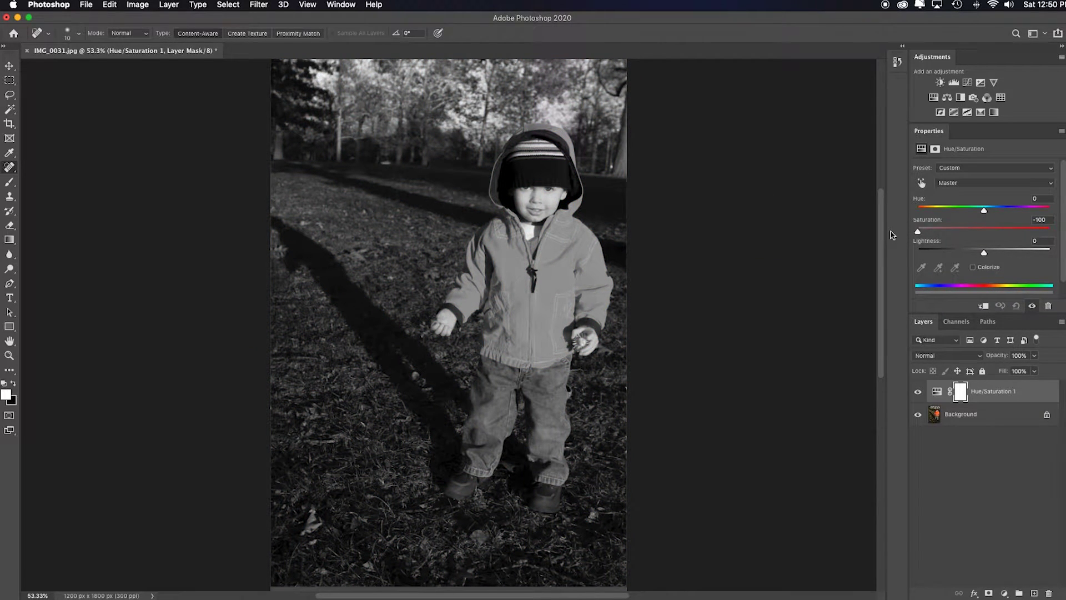
{"action": "left_click_drag", "start_coordinate": [892, 235], "coordinate": [985, 233]}
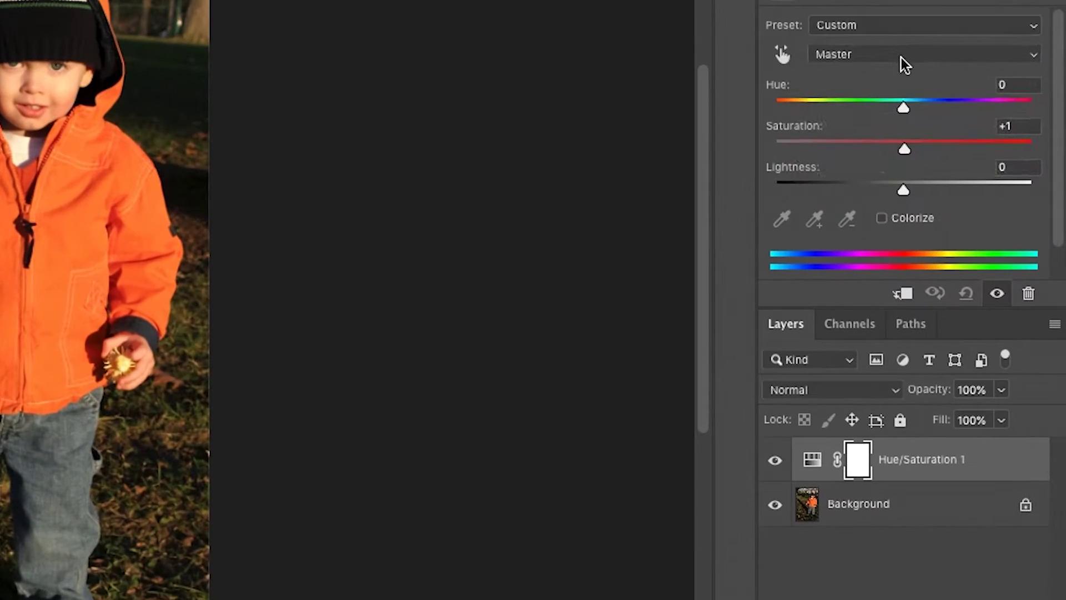
Set Greens saturation to -100, then switch the colour range to Yellows.
{"action": "left_click", "coordinate": [983, 185]}
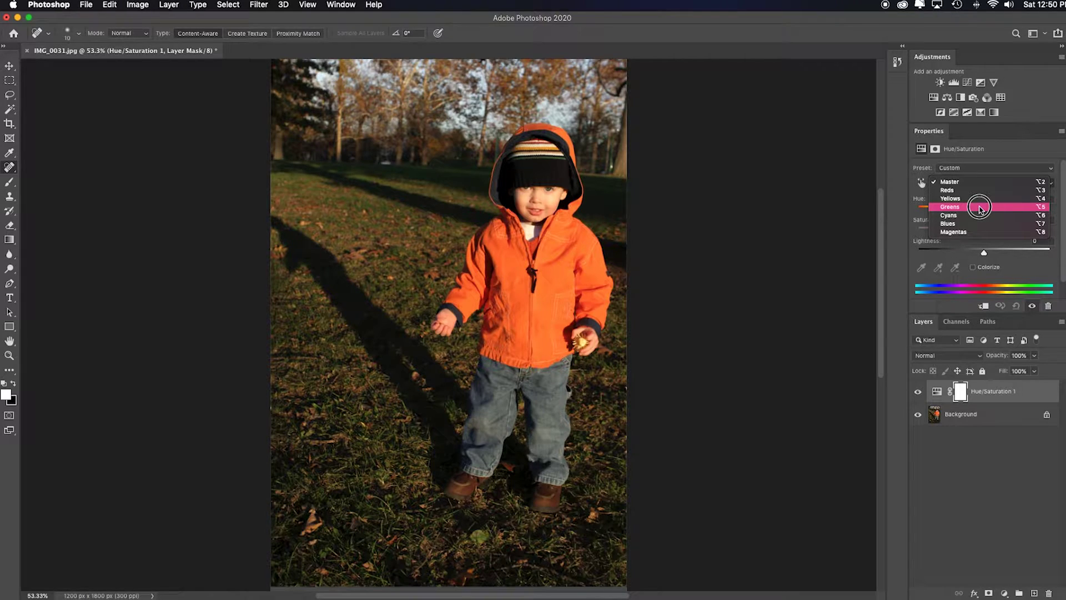
{"action": "left_click", "coordinate": [979, 208]}
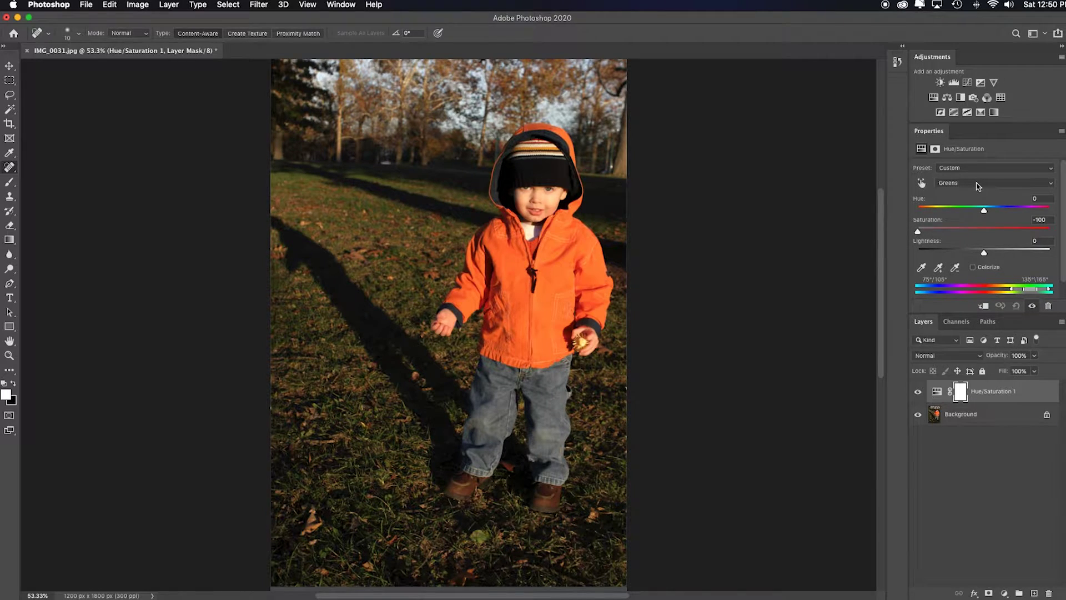
{"action": "left_click", "coordinate": [977, 184]}
{"action": "left_click", "coordinate": [973, 173]}
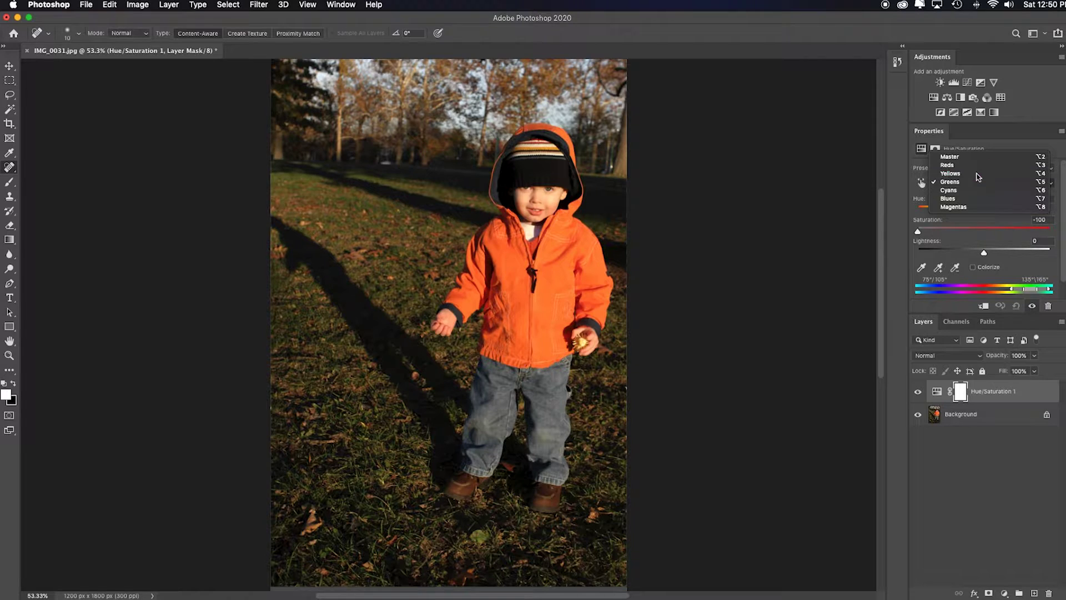
Drop Yellows saturation to -100 and take up a larger brush.
{"action": "left_click_drag", "start_coordinate": [984, 232], "coordinate": [804, 219]}
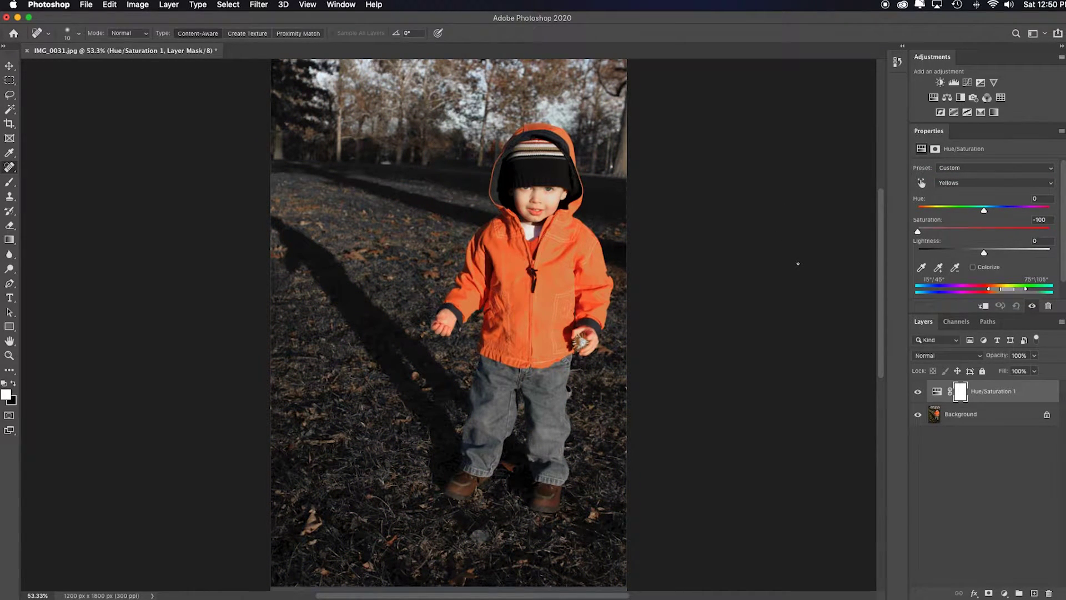
{"action": "key", "text": "b"}
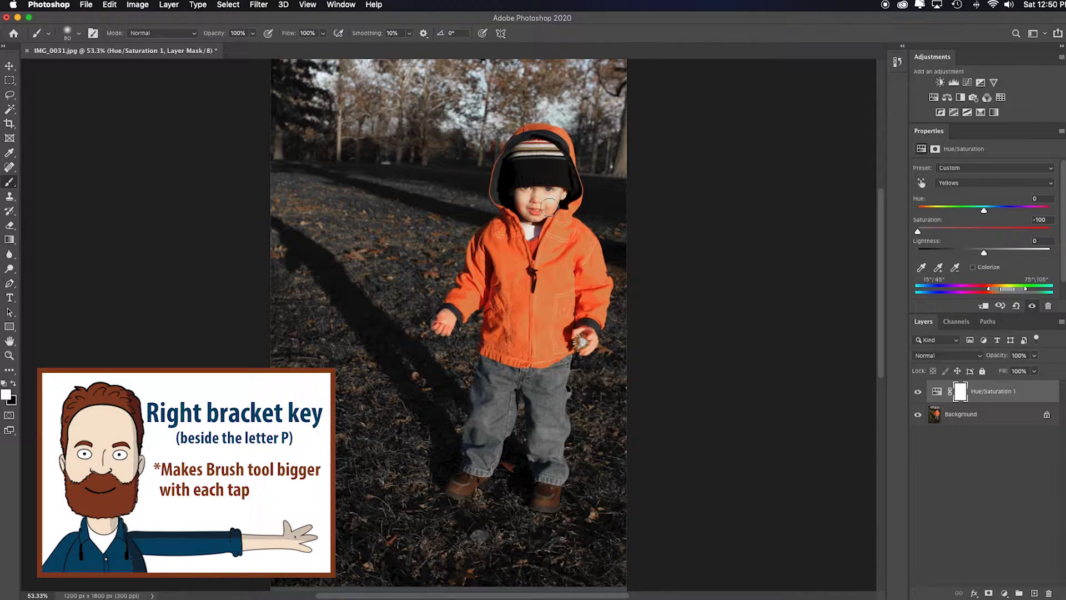
{"action": "key", "text": "bracketright"}
{"action": "key", "text": "bracketright"}
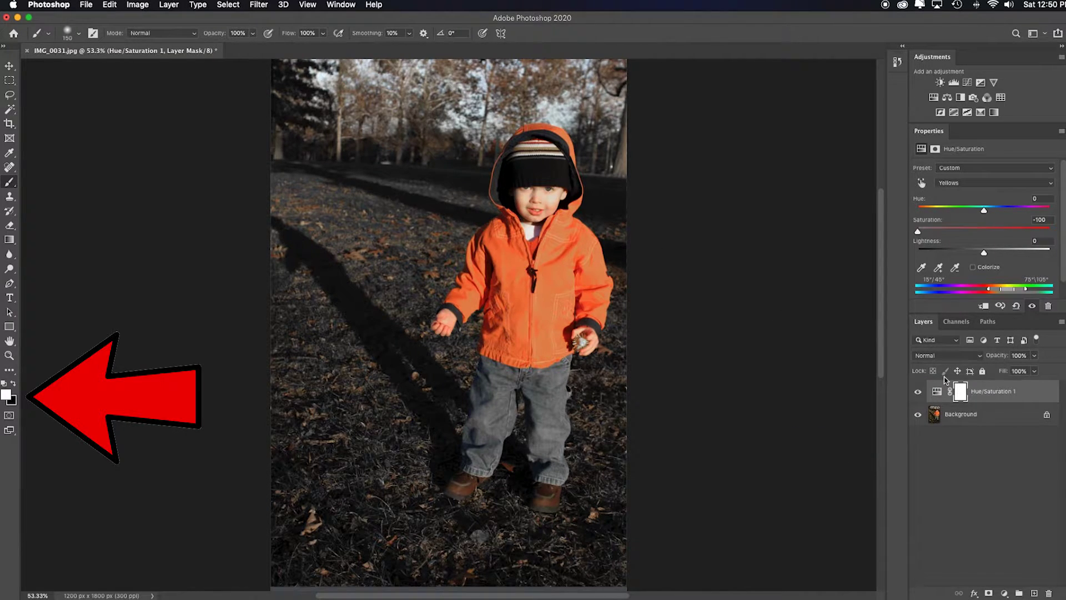
Paint black on the layer mask over the child's face and hand to restore their colour.
{"action": "key", "text": "x"}
{"action": "scroll", "coordinate": [535, 197], "scroll_direction": "right", "scroll_amount": 1}
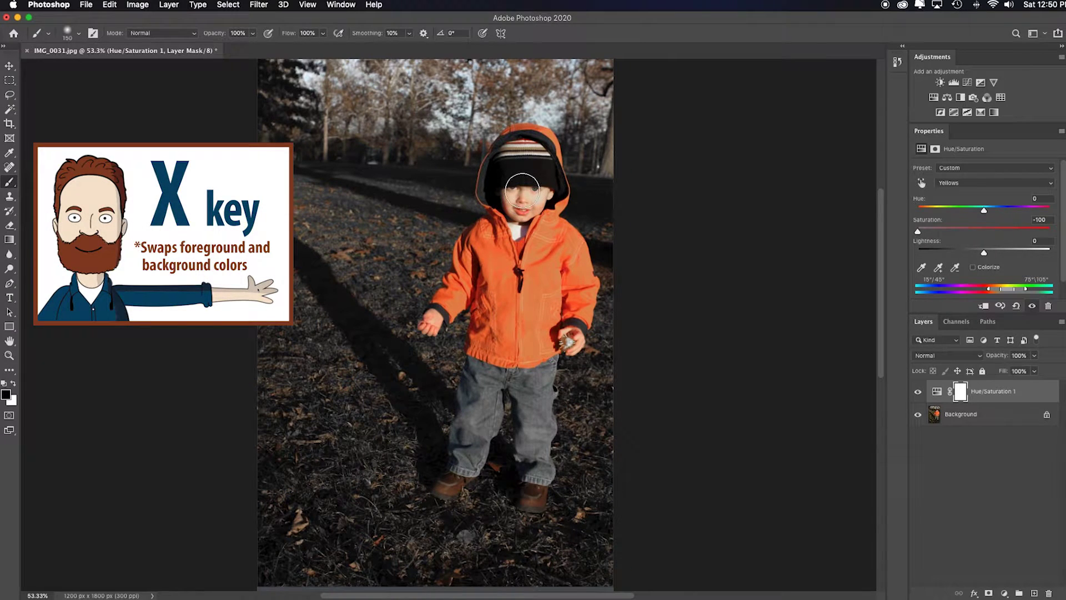
{"action": "left_click", "coordinate": [518, 212]}
{"action": "key", "text": "["}
{"action": "key", "text": "["}
{"action": "key", "text": "["}
{"action": "key", "text": "["}
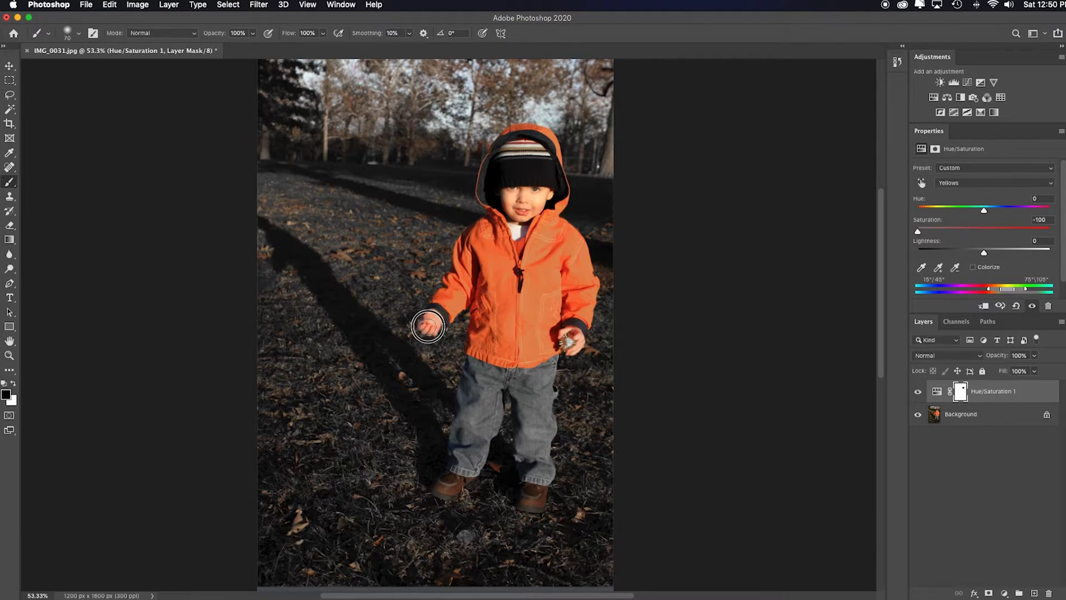
{"action": "key", "text": "["}
{"action": "left_click_drag", "start_coordinate": [569, 339], "coordinate": [565, 332]}
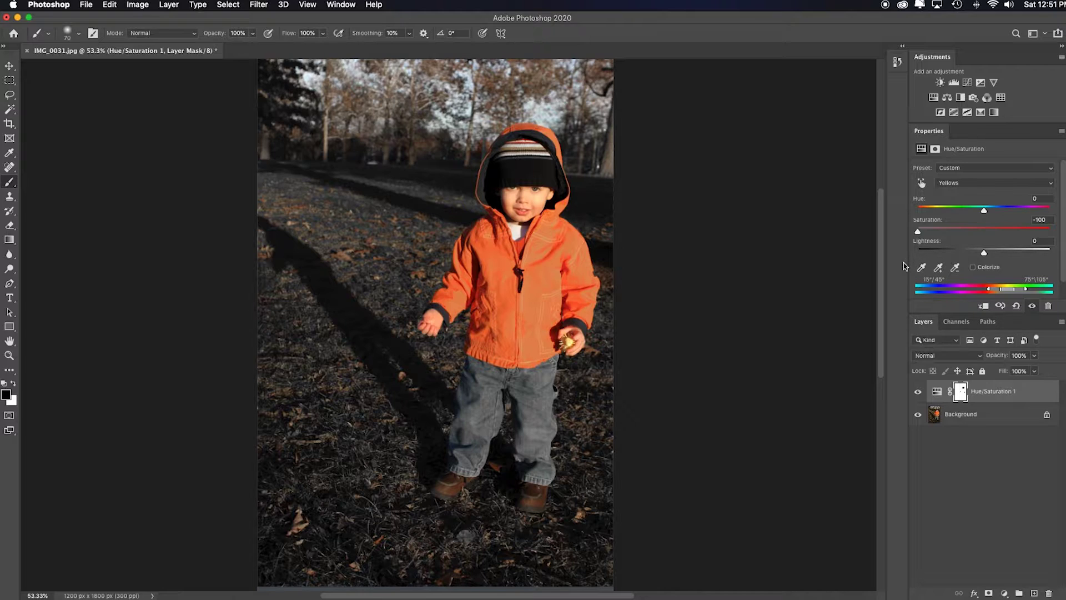
Replace the Hue/Saturation layer with a duplicate of Background and open Camera Raw Filter on it.
{"action": "key", "text": "Delete"}
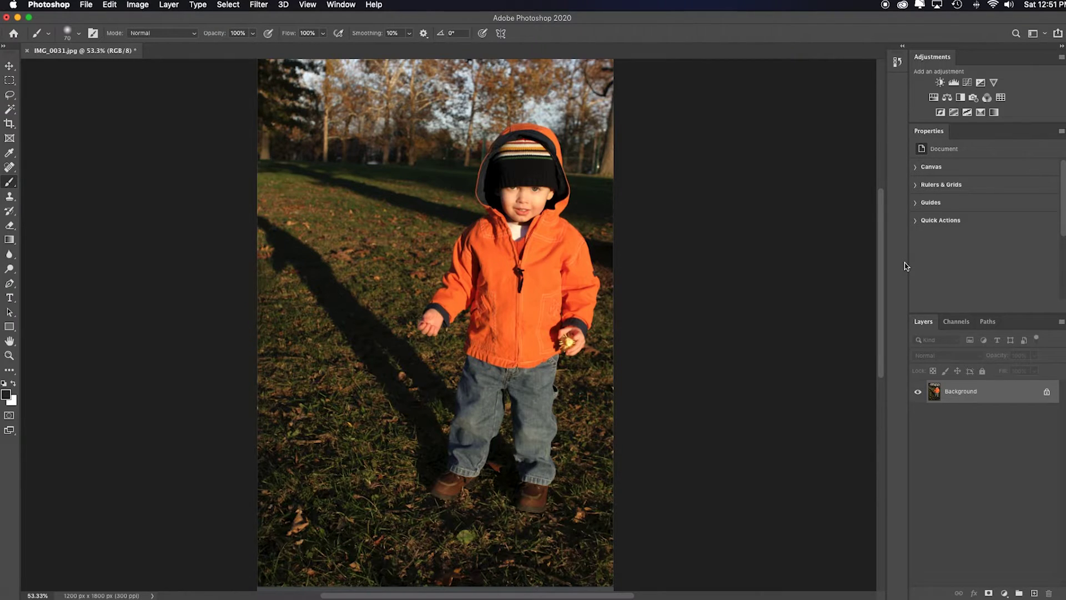
{"action": "key", "text": "super+j"}
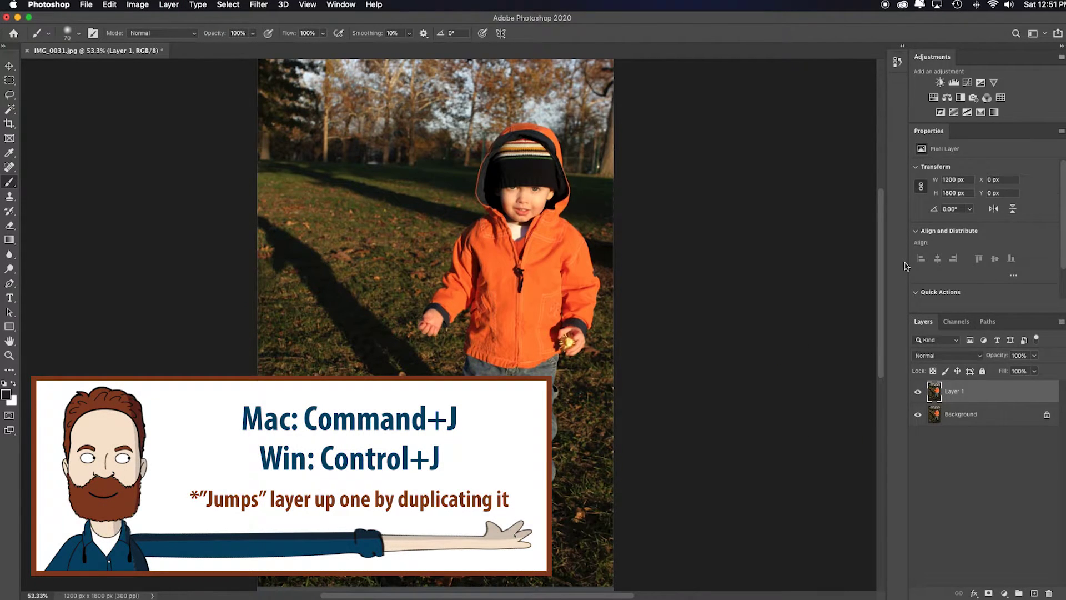
{"action": "left_click", "coordinate": [263, 7]}
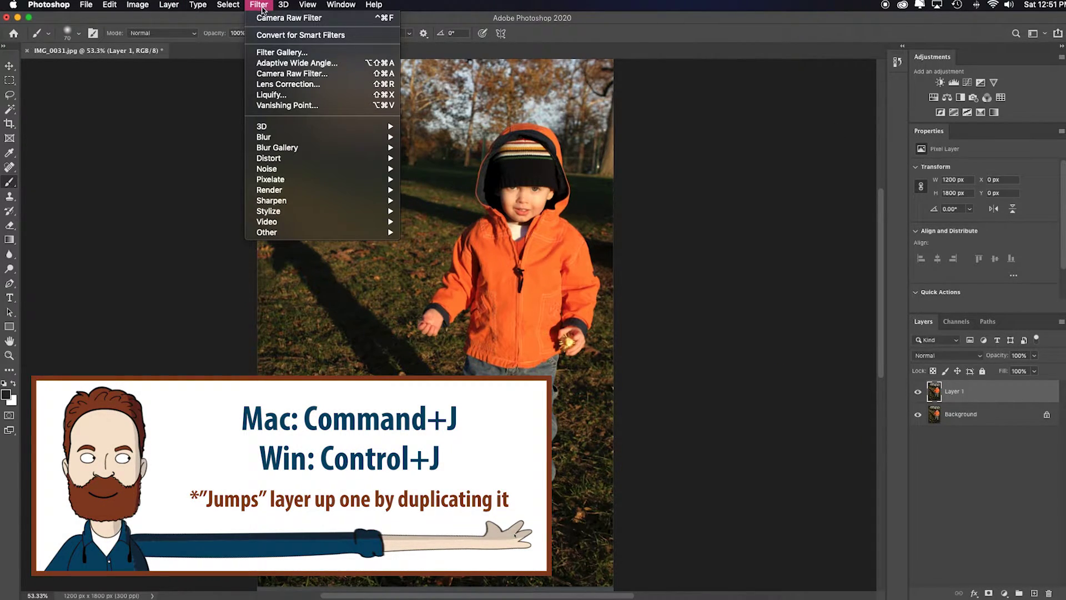
{"action": "left_click", "coordinate": [352, 76]}
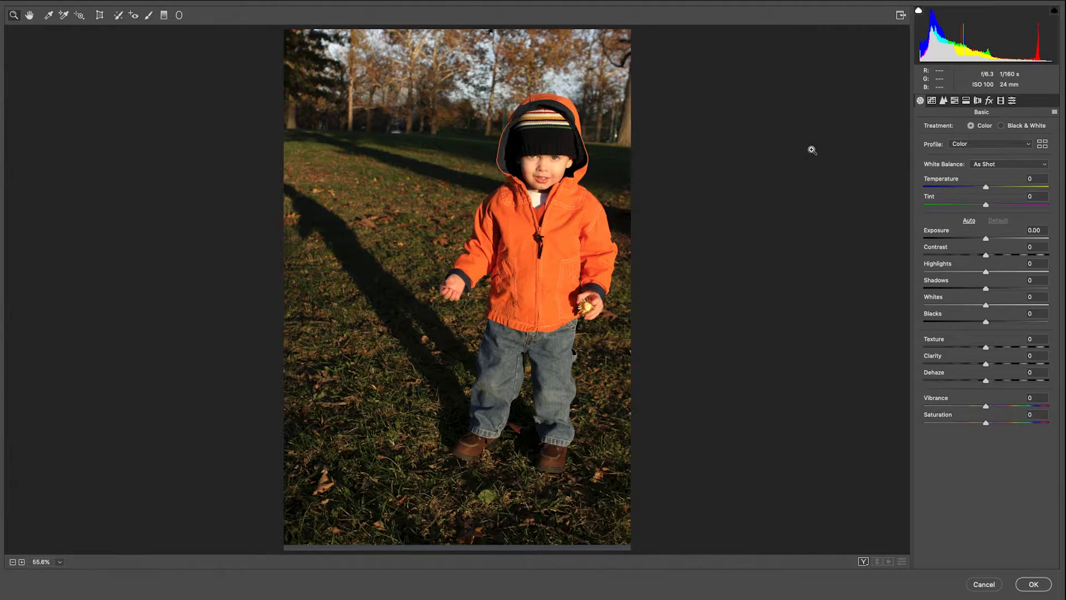
In HSL Saturation, set Yellows and Greens to -100, checking the result at 200% zoom.
{"action": "left_click", "coordinate": [955, 101]}
{"action": "left_click", "coordinate": [961, 127]}
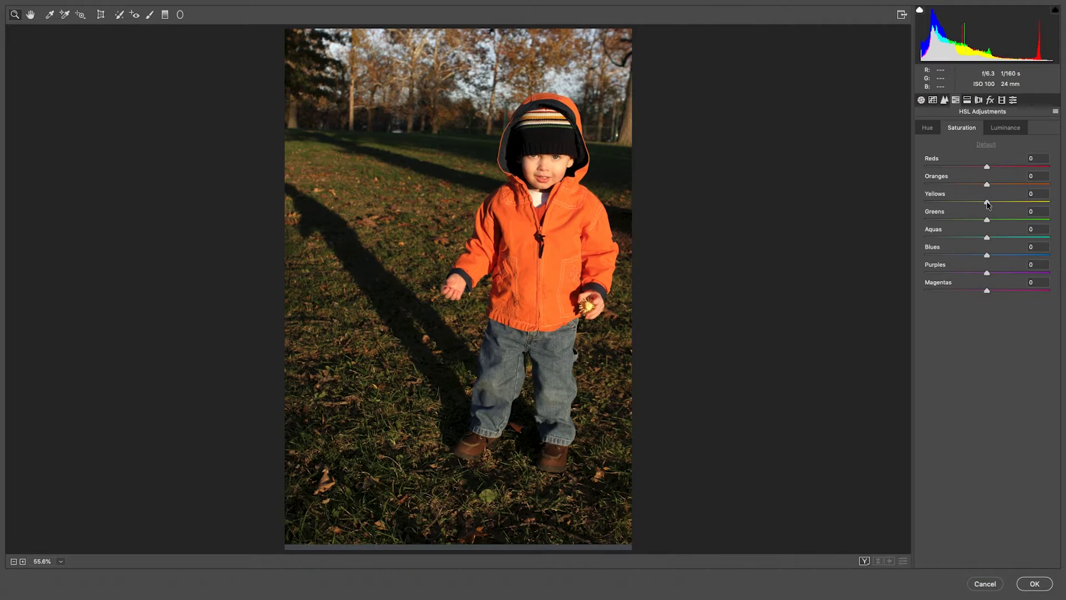
{"action": "left_click_drag", "start_coordinate": [712, 400], "coordinate": [710, 401]}
{"action": "left_click_drag", "start_coordinate": [985, 204], "coordinate": [860, 199]}
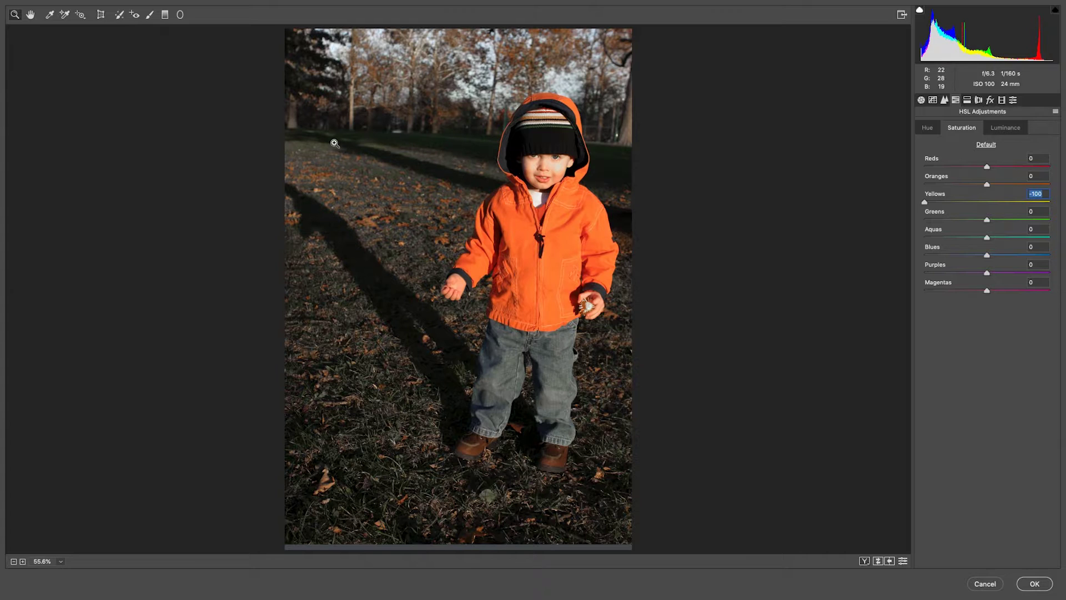
{"action": "left_click", "coordinate": [449, 145]}
{"action": "left_click", "coordinate": [464, 174]}
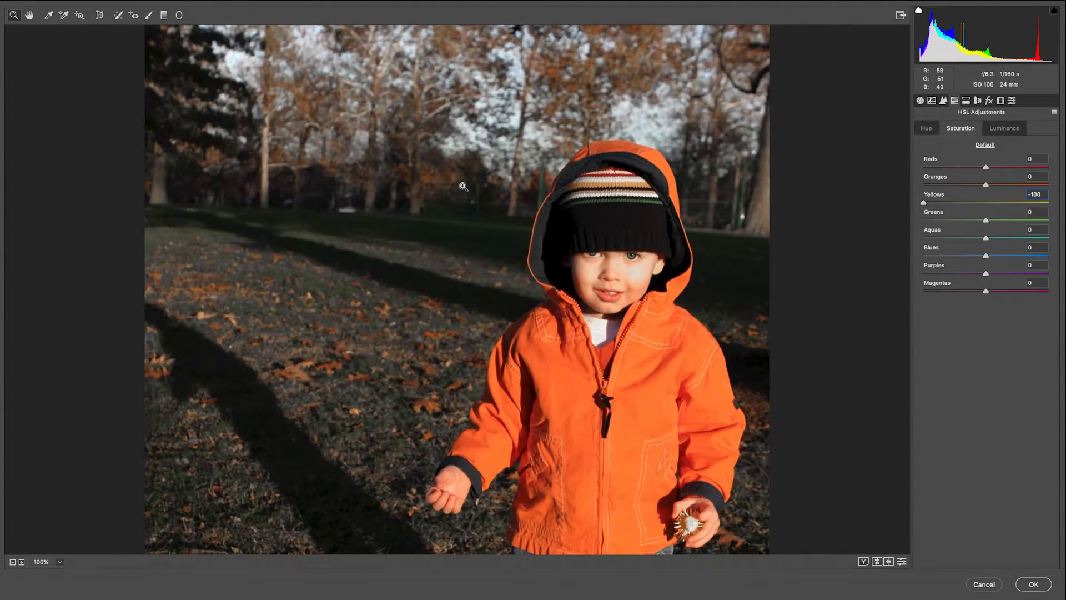
{"action": "left_click", "coordinate": [462, 178]}
{"action": "left_click_drag", "start_coordinate": [986, 222], "coordinate": [817, 207]}
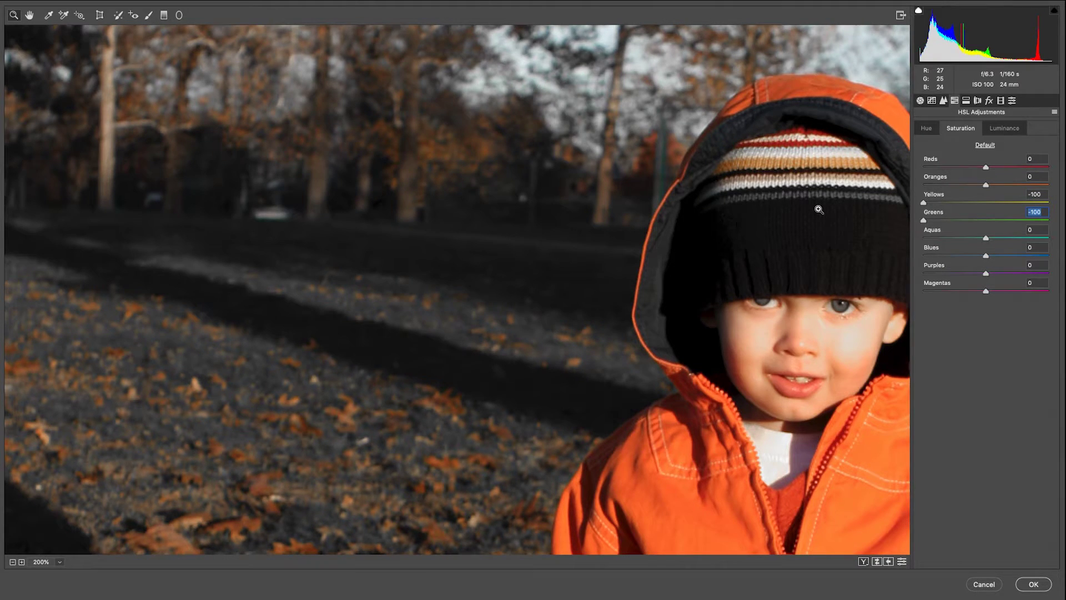
{"action": "key", "text": "super+0"}
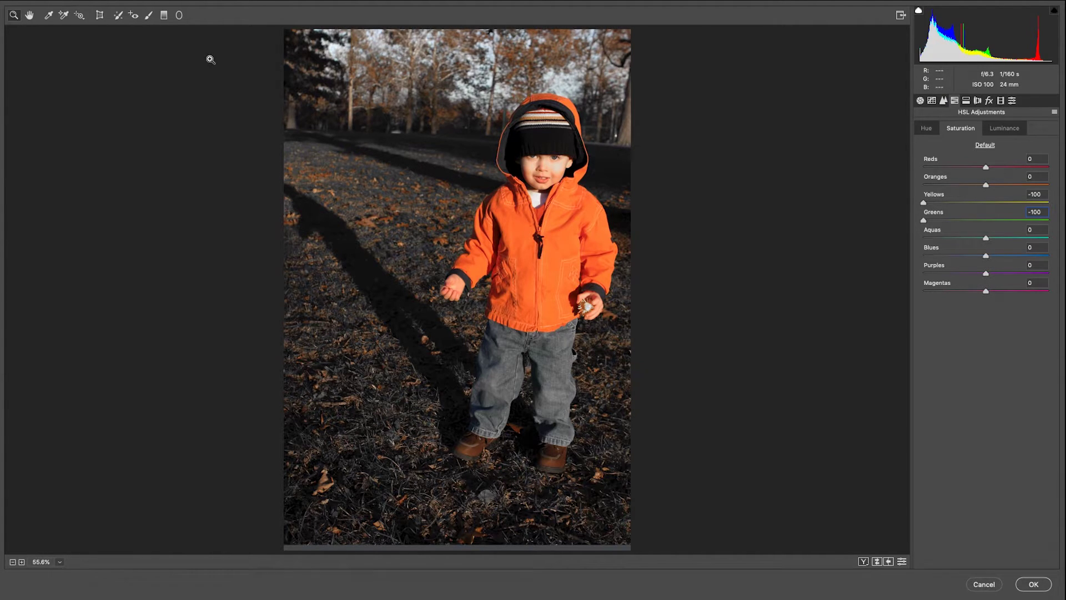
Warm the child's face with an Adjustment Brush at Temperature +17 and apply the filter.
{"action": "left_click", "coordinate": [148, 15]}
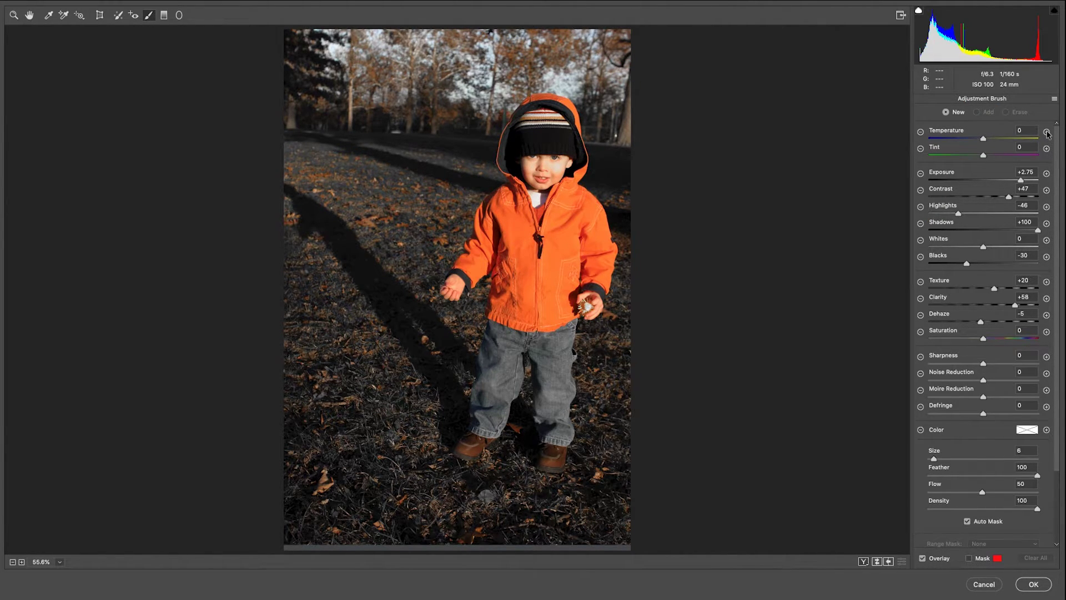
{"action": "left_click", "coordinate": [1046, 132]}
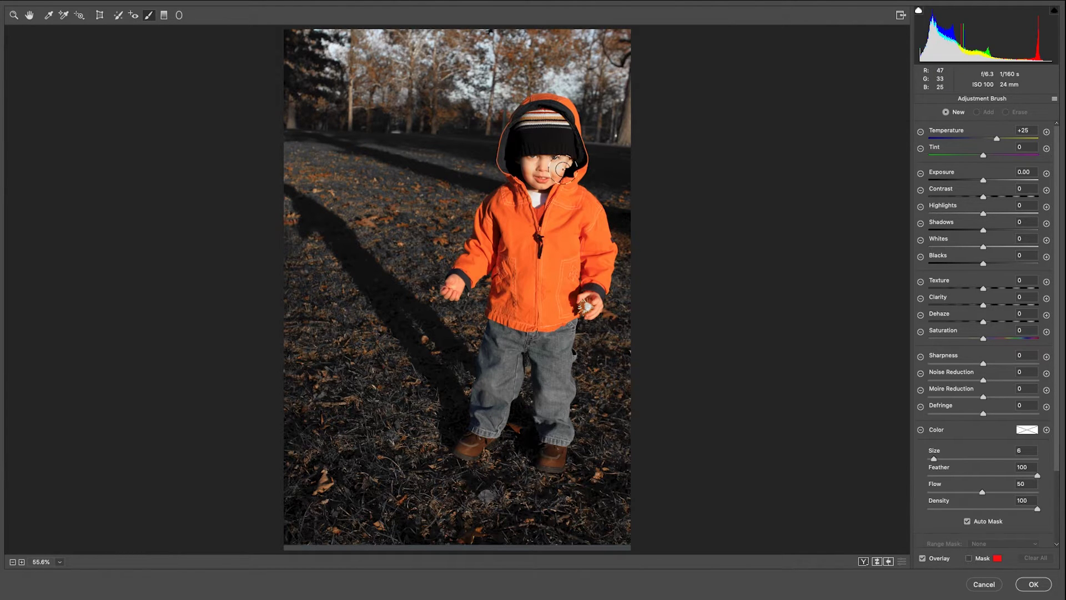
{"action": "mouse_move", "coordinate": [561, 168]}
{"action": "left_mouse_down"}
{"action": "mouse_move", "coordinate": [541, 166]}
{"action": "mouse_move", "coordinate": [549, 169]}
{"action": "left_mouse_up"}
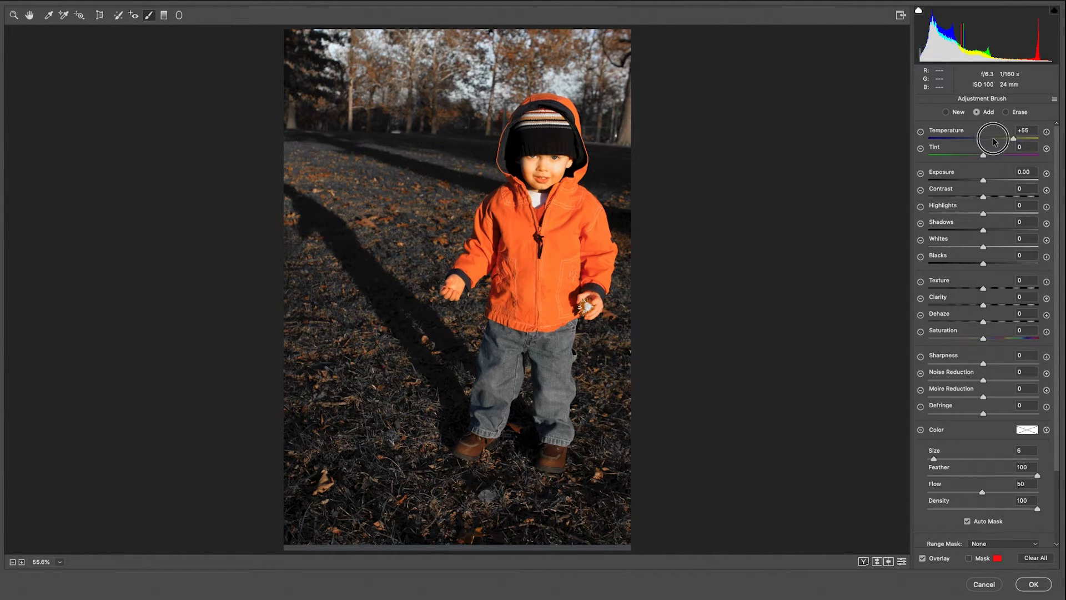
{"action": "mouse_move", "coordinate": [996, 138]}
{"action": "left_mouse_down"}
{"action": "mouse_move", "coordinate": [902, 139]}
{"action": "mouse_move", "coordinate": [993, 139]}
{"action": "left_mouse_up"}
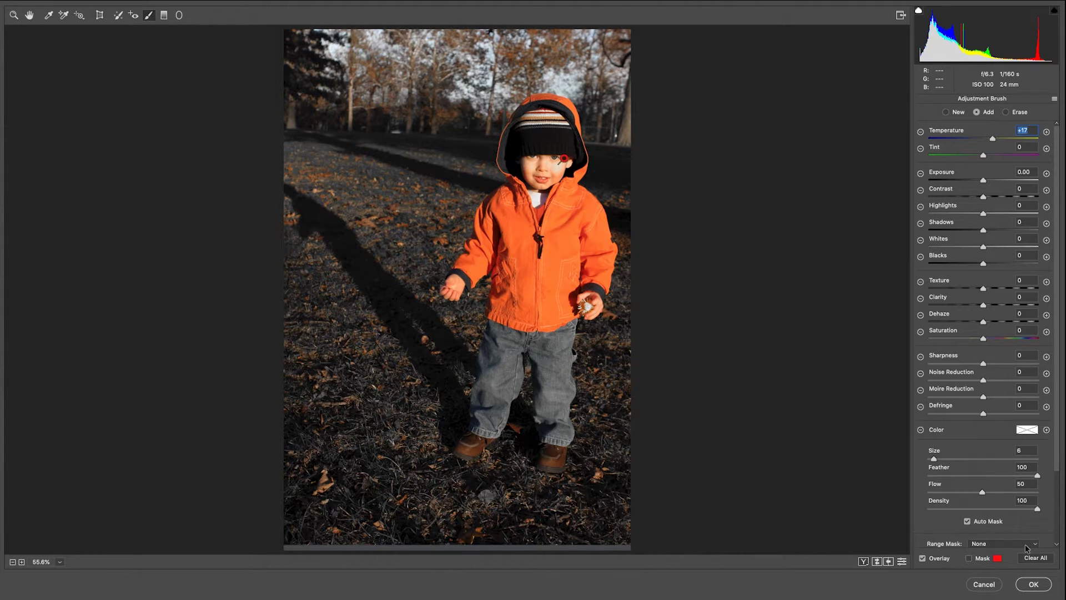
{"action": "left_click", "coordinate": [1031, 590]}
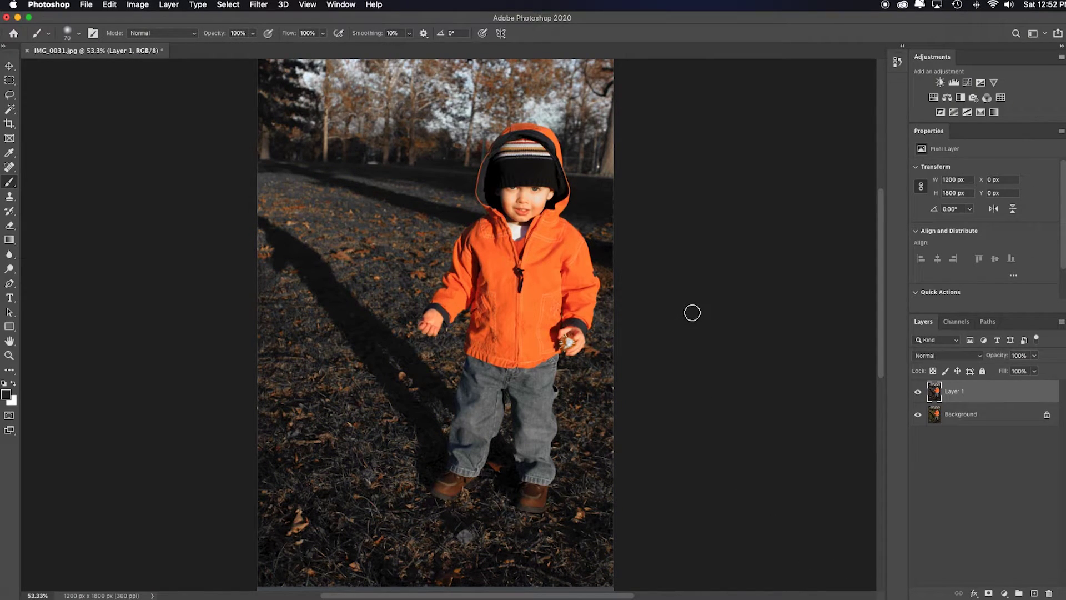